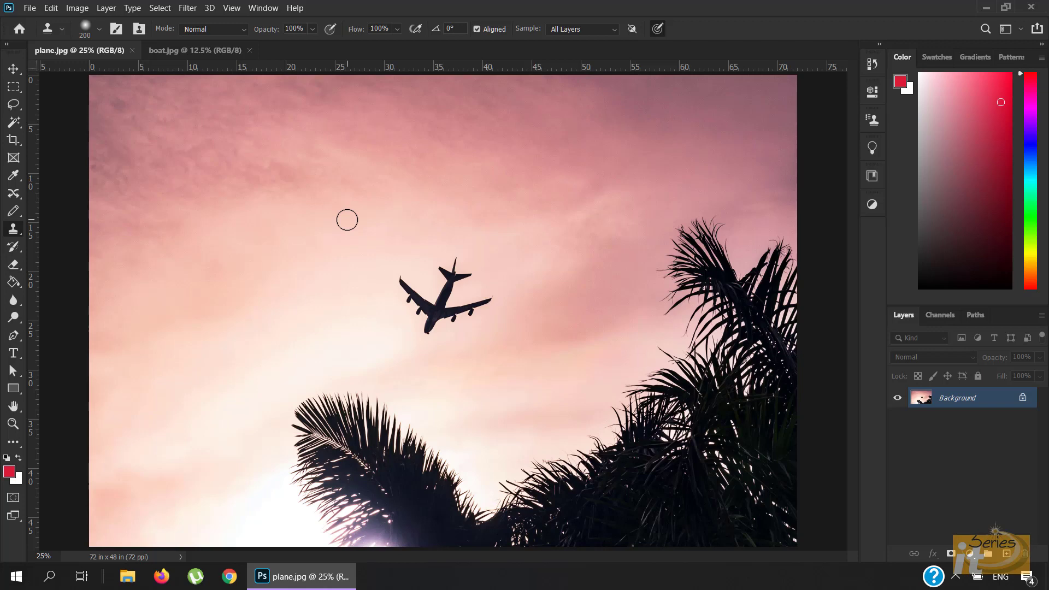
- Set the Clone Stamp brush size to 117 px
key(bracketleft)
key(bracketleft)
key(bracketleft)
key(bracketleft)
click(100, 30)
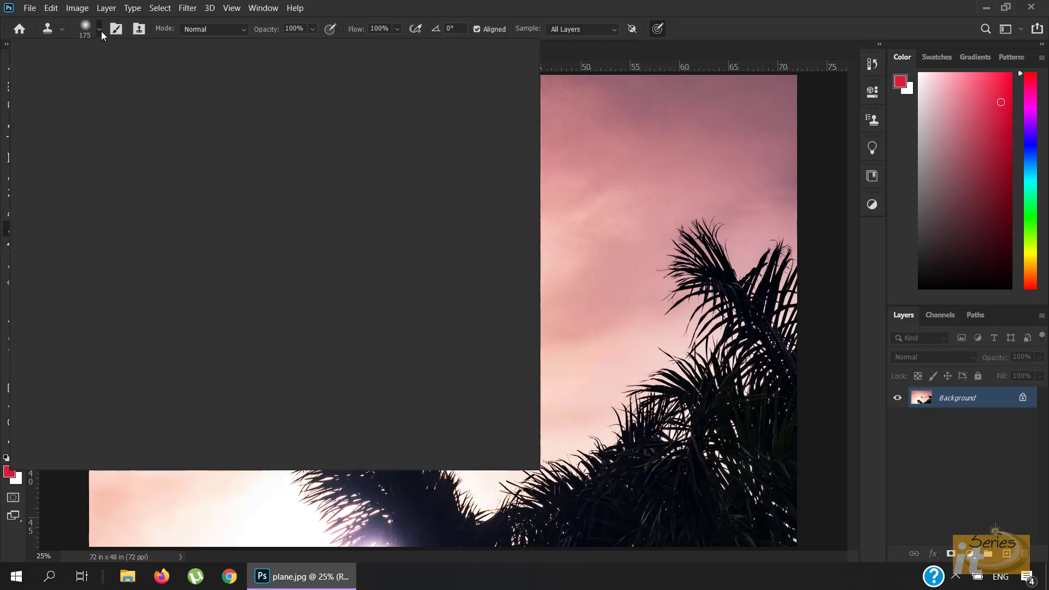
drag(131, 73, 124, 73)
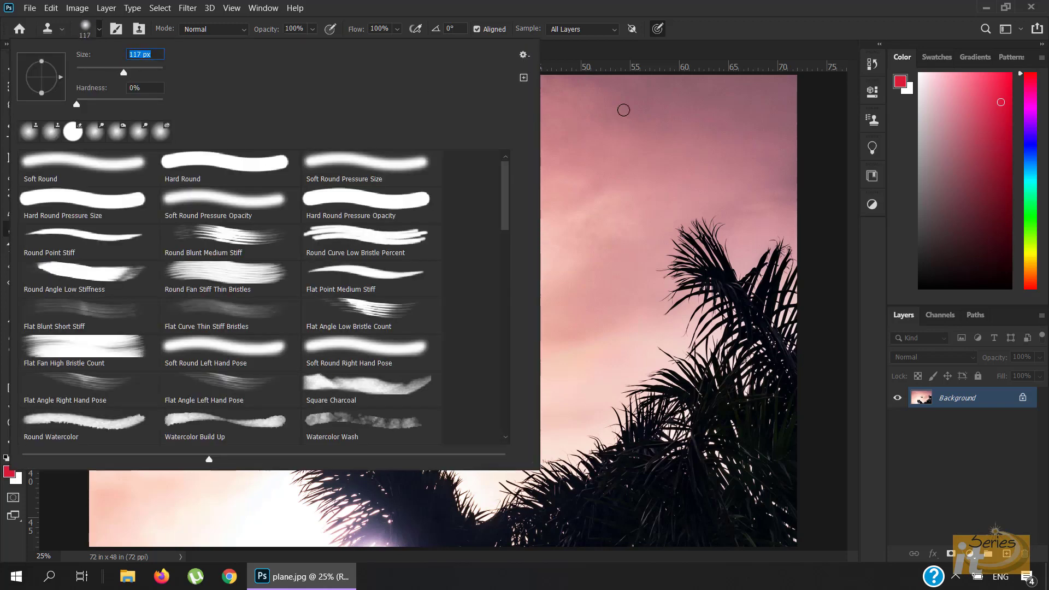
click(687, 2)
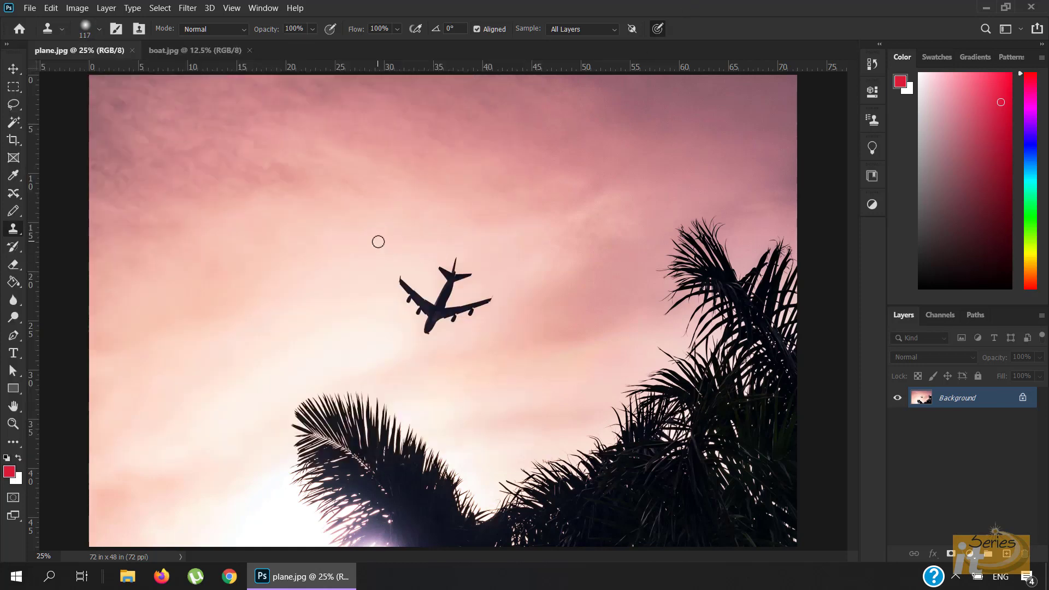
- Set the Clone Stamp brush size to 300 px
key(bracketright)
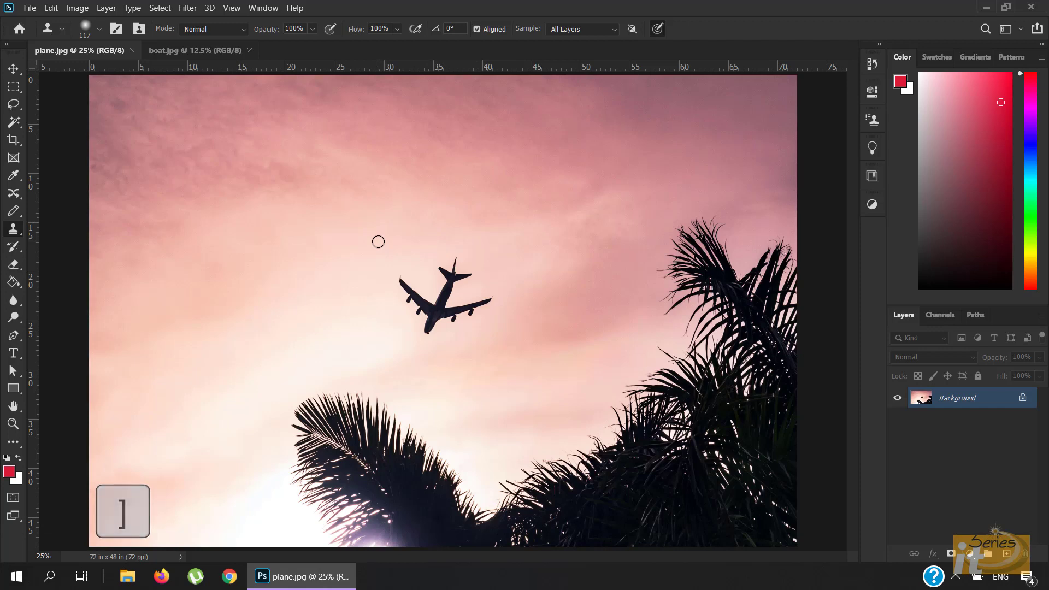
key(bracketright)
key(bracketright)
key(bracketright)
key(bracketright)
key(bracketright)
key(bracketright)
key(bracketright)
key(bracketright)
key(bracketright)
key(bracketright)
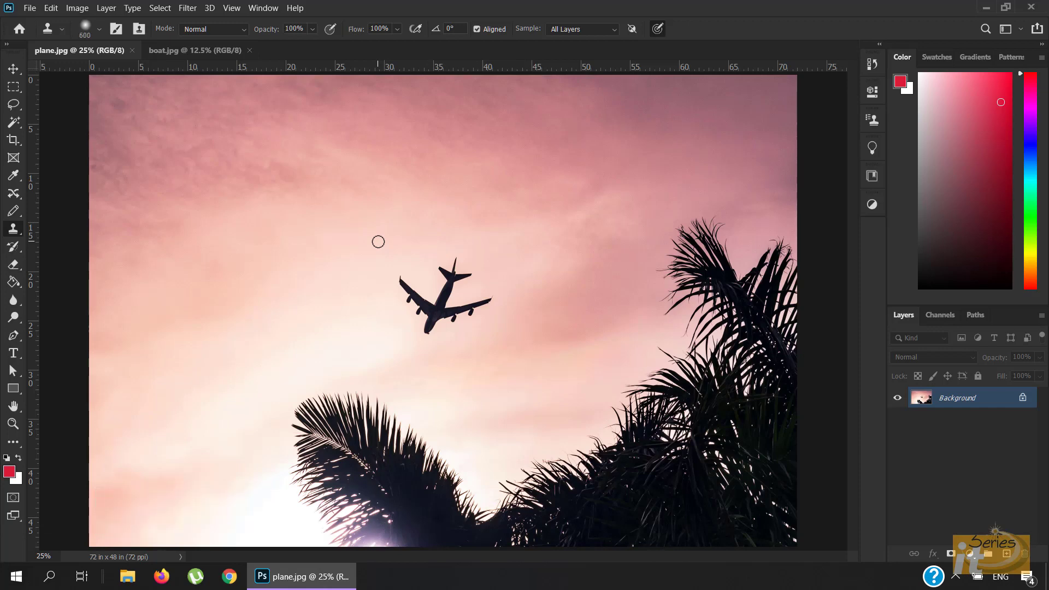
key(bracketleft)
- Add a new empty layer above the background and sample the plane as the clone source
click(1005, 555)
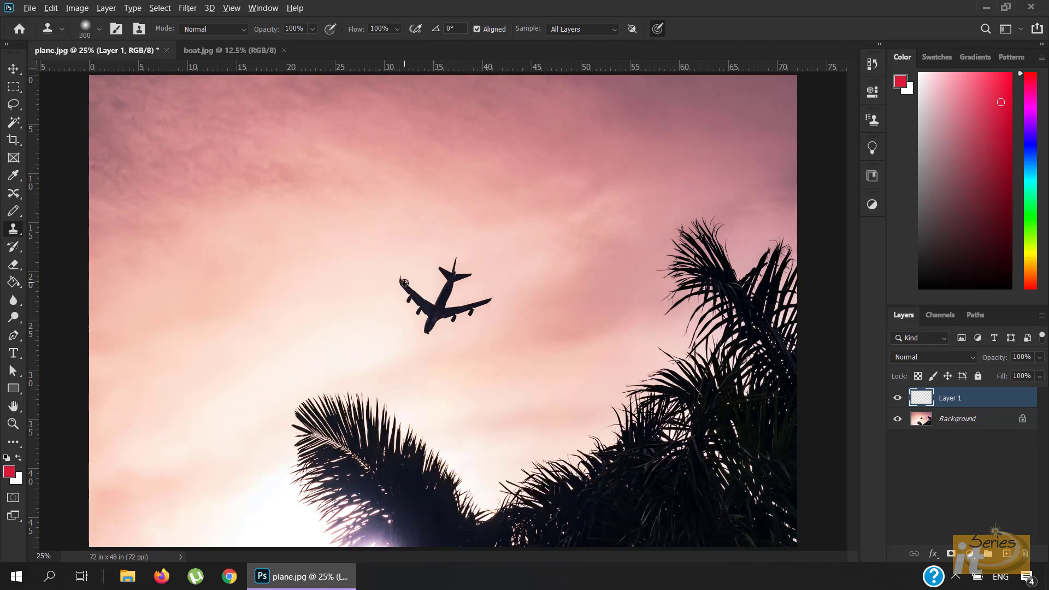
alt+click(404, 283)
- Try cloning onto the new layer with the sample mode set to Current Layer, then restore All Layers
click(615, 32)
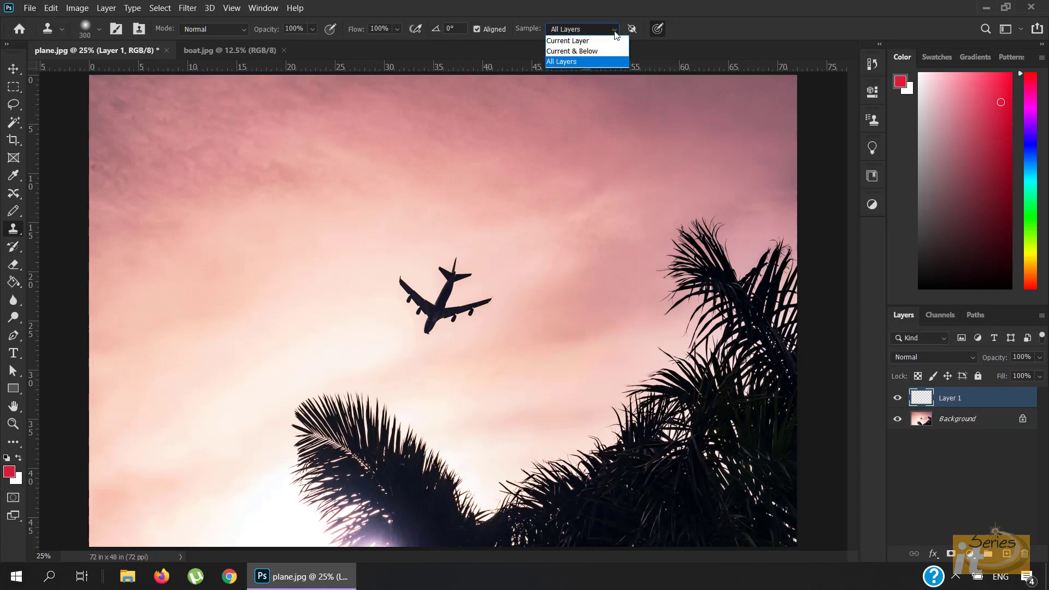
click(614, 33)
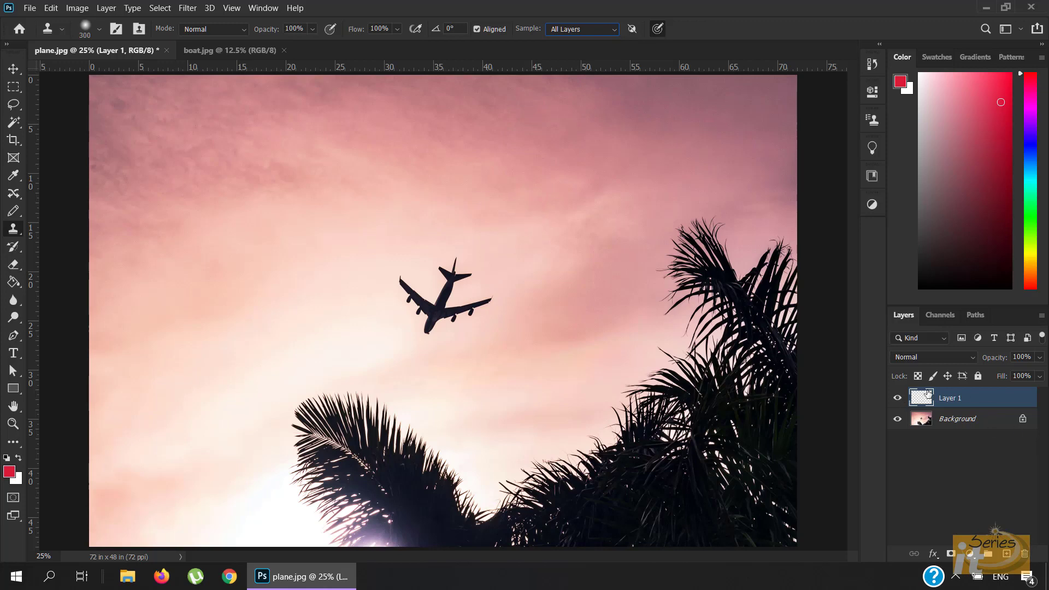
click(616, 33)
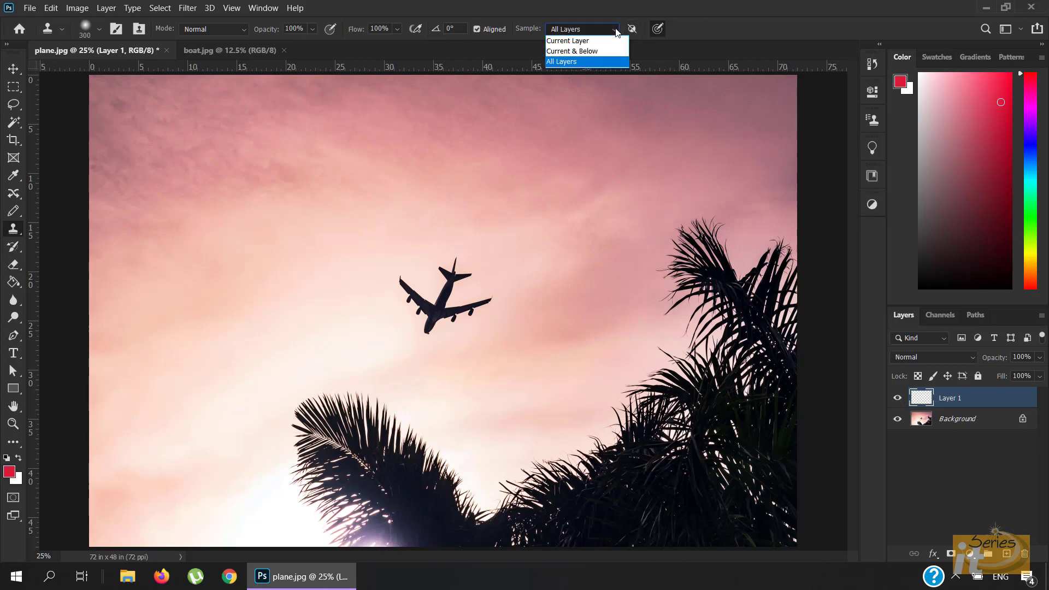
click(605, 38)
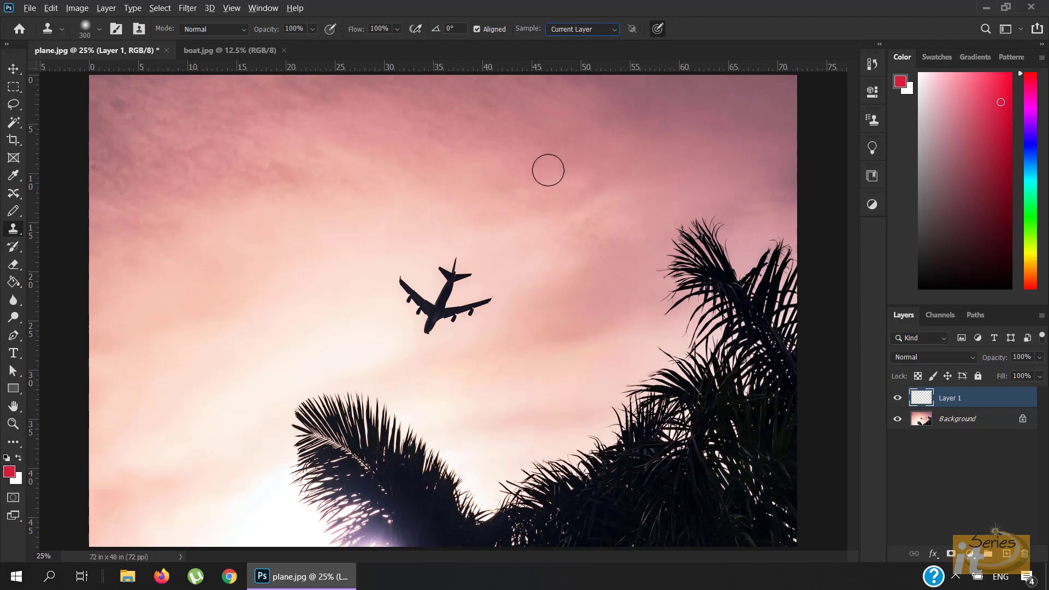
alt+click(548, 170)
mouse_move(475, 177)
mouse_down()
mouse_move(567, 197)
mouse_move(483, 195)
mouse_up()
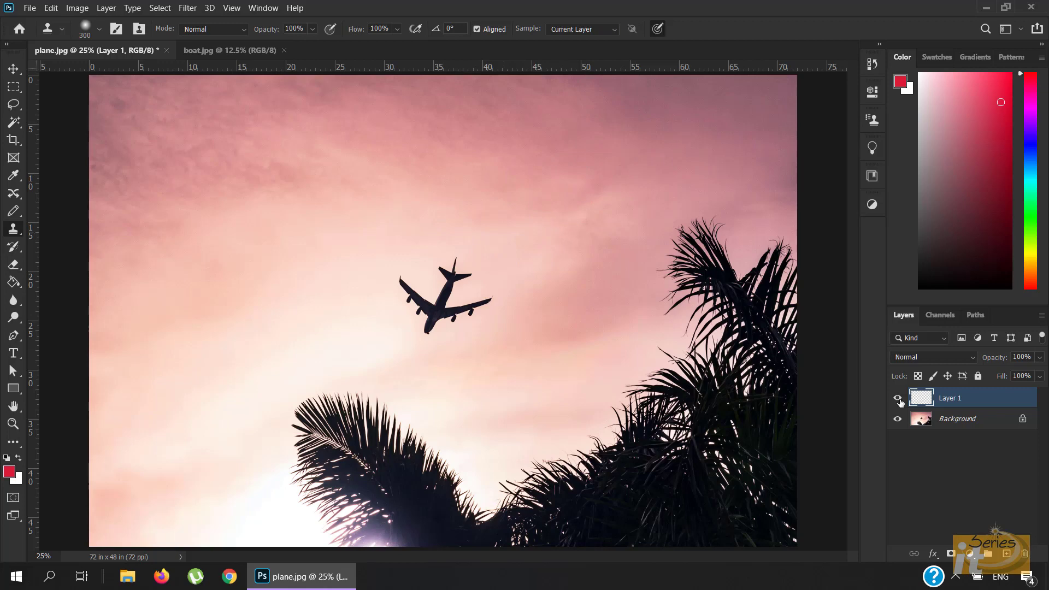
click(614, 28)
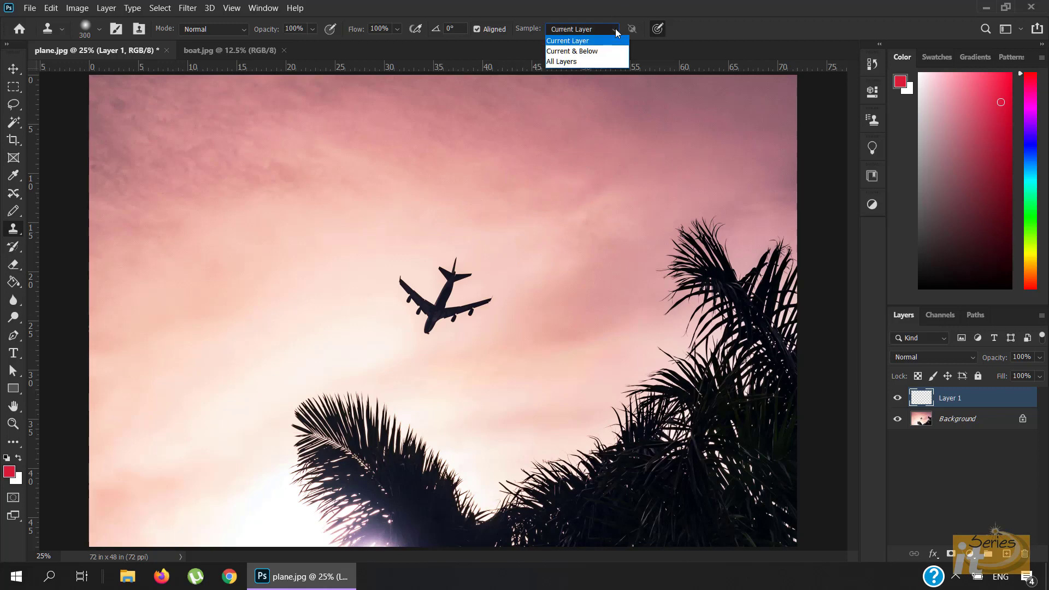
click(594, 61)
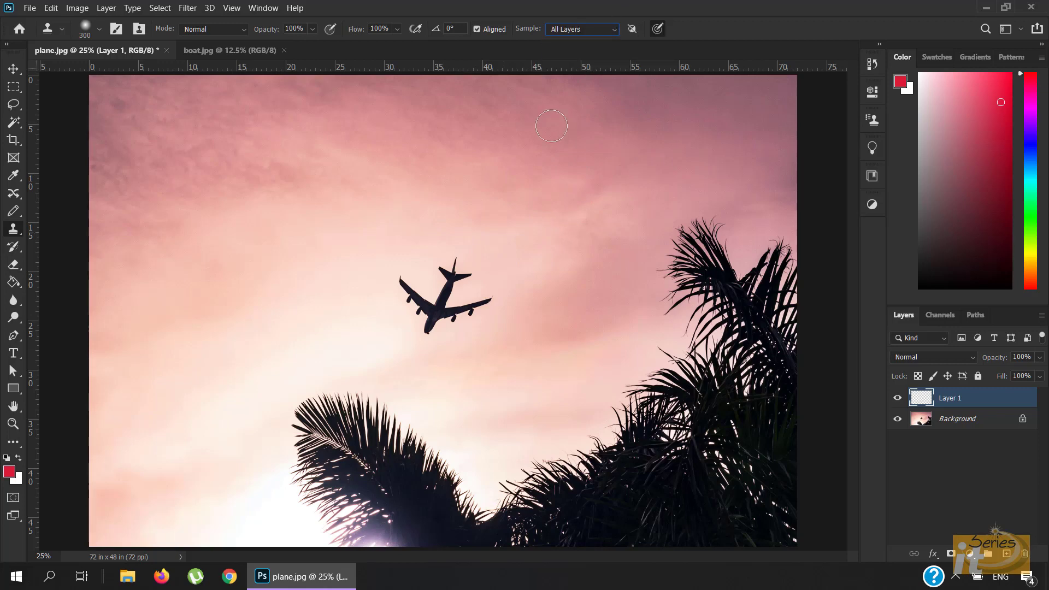
- Sample the plane and clone a second copy of it into the upper-left sky on the new layer
drag(459, 282, 451, 280)
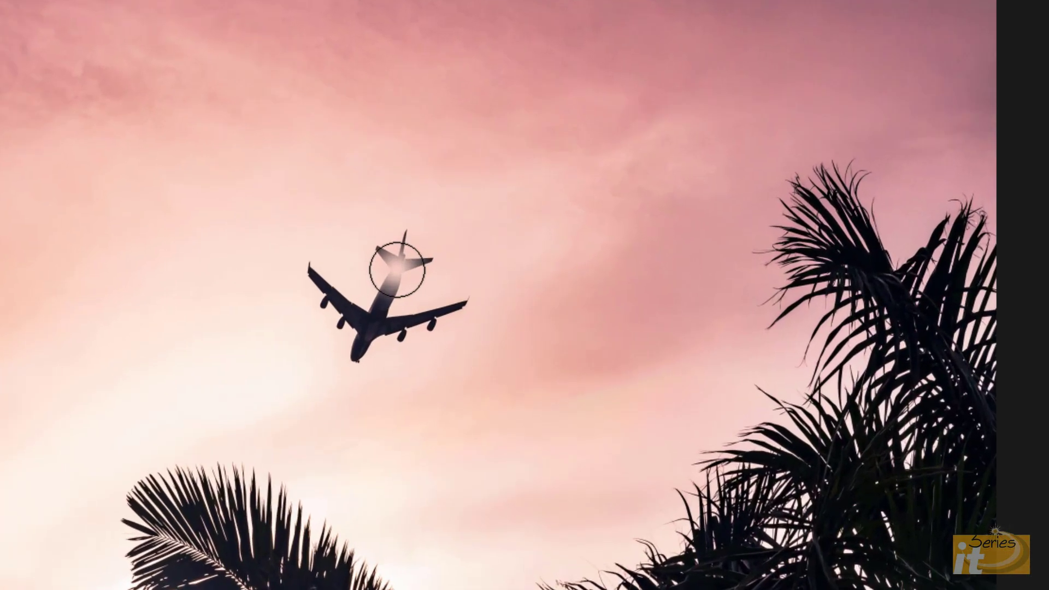
key(ctrl+alt+z)
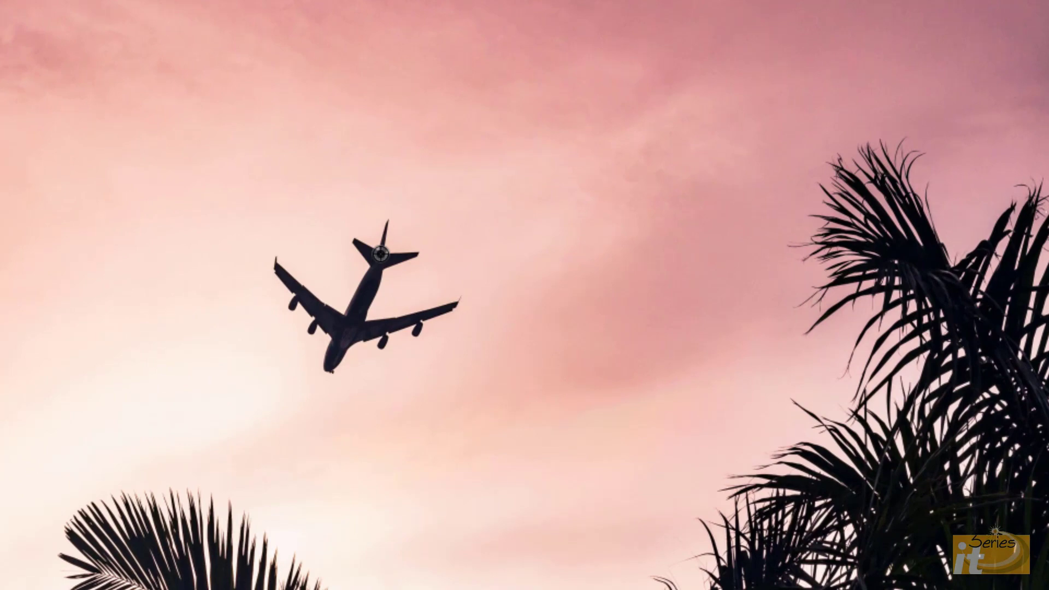
alt+click(380, 254)
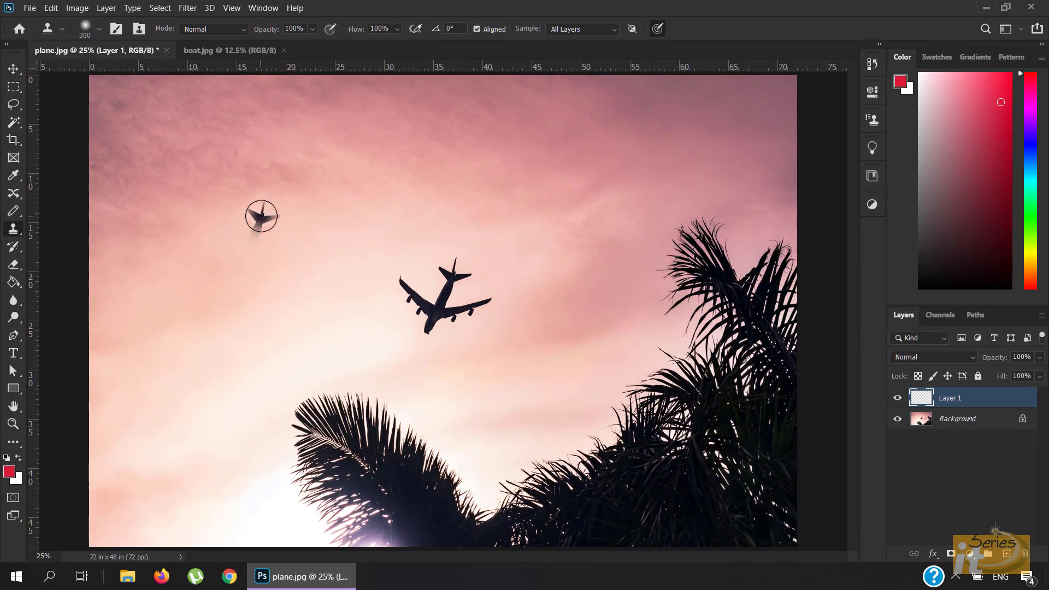
mouse_move(261, 216)
mouse_down()
mouse_move(240, 268)
mouse_move(264, 221)
mouse_move(251, 263)
mouse_move(236, 261)
mouse_move(226, 234)
mouse_move(285, 241)
mouse_move(276, 232)
mouse_move(261, 251)
mouse_up()
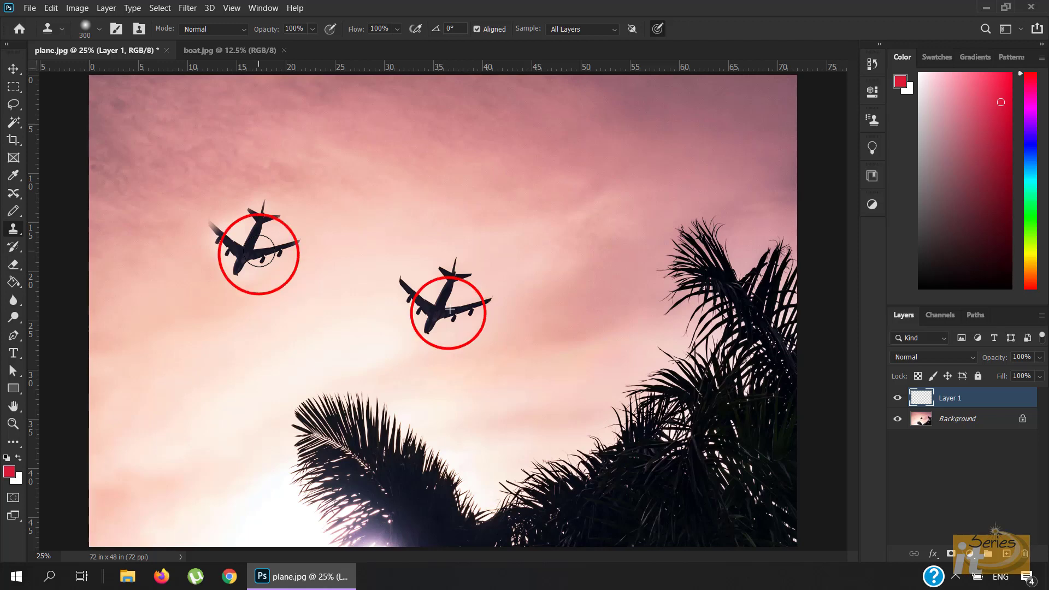
mouse_move(259, 251)
mouse_down()
mouse_move(210, 228)
mouse_move(219, 223)
mouse_move(238, 254)
mouse_move(295, 240)
mouse_up()
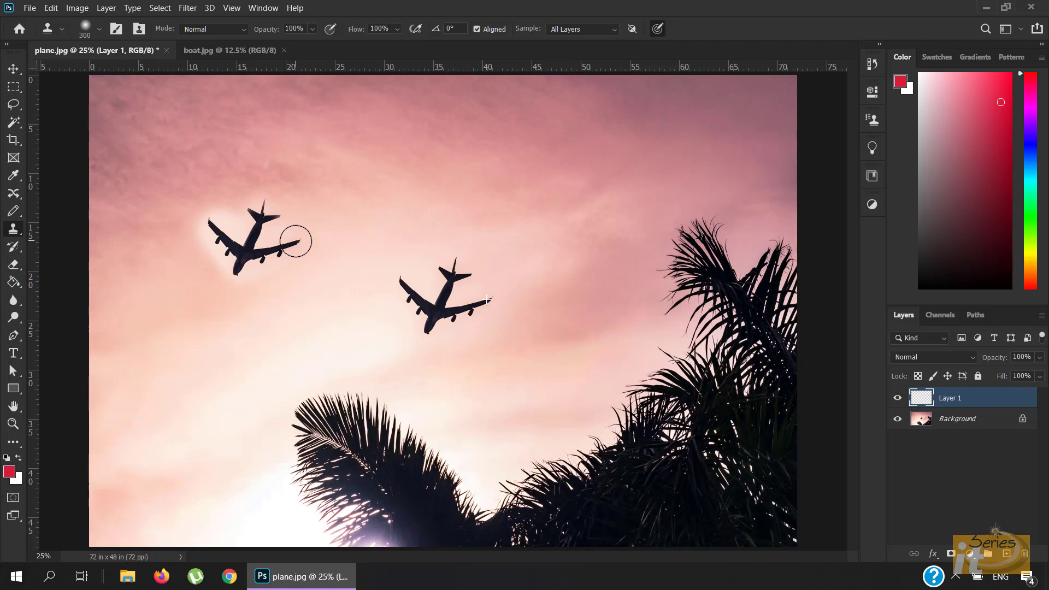
mouse_move(295, 241)
mouse_down()
mouse_move(255, 251)
mouse_move(249, 226)
mouse_move(265, 210)
mouse_move(297, 247)
mouse_move(268, 254)
mouse_move(257, 194)
mouse_move(273, 217)
mouse_move(272, 241)
mouse_move(300, 249)
mouse_move(248, 270)
mouse_move(230, 261)
mouse_move(271, 267)
mouse_up()
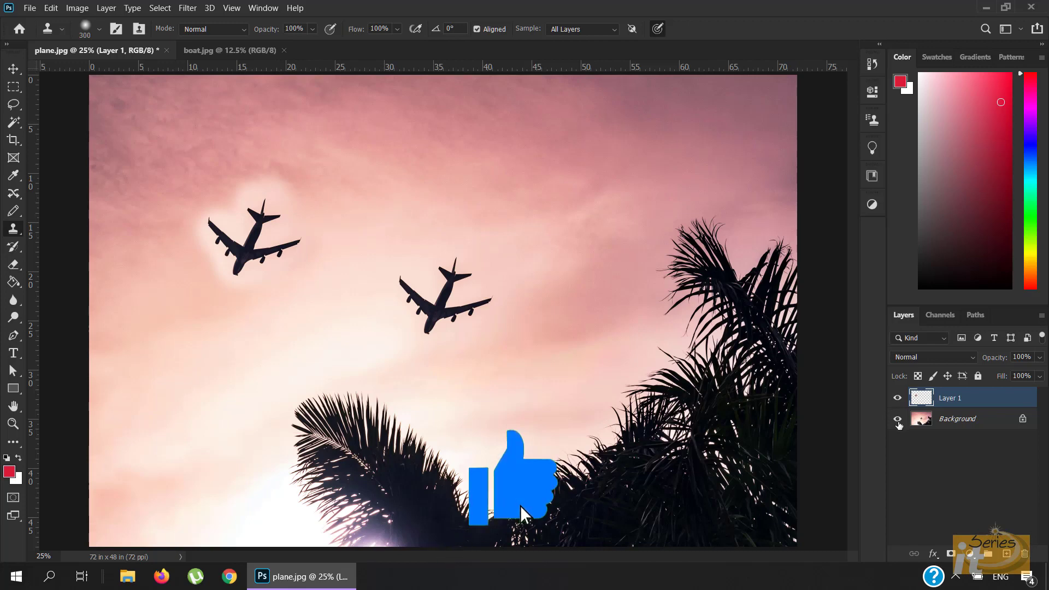
- With the background hidden, delete the pink halo around the cloned plane using the Magic Wand, then show the background
click(897, 420)
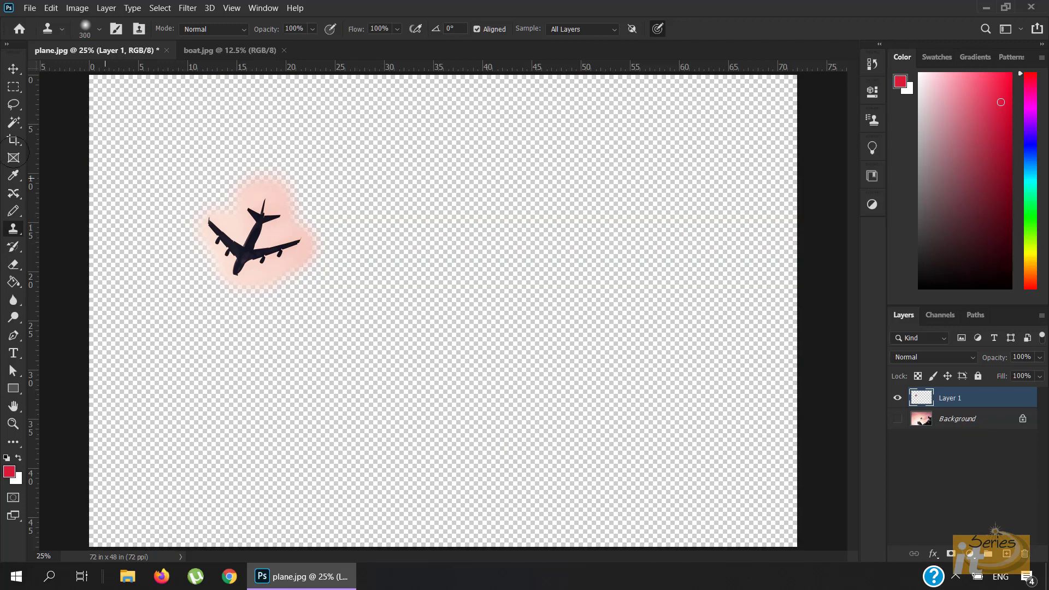
click(13, 127)
right_click(14, 128)
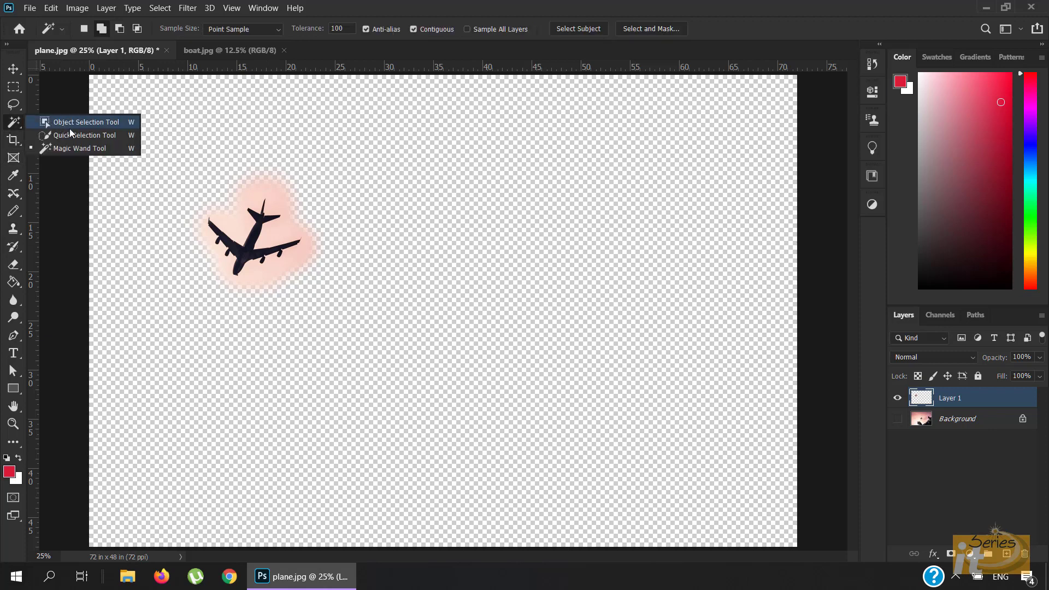
click(74, 147)
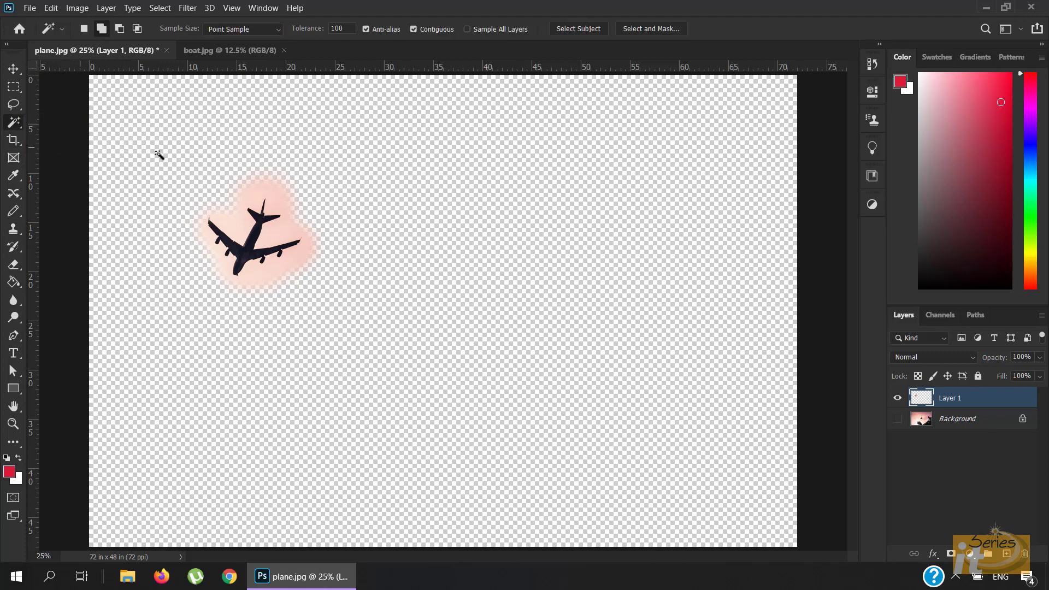
click(237, 221)
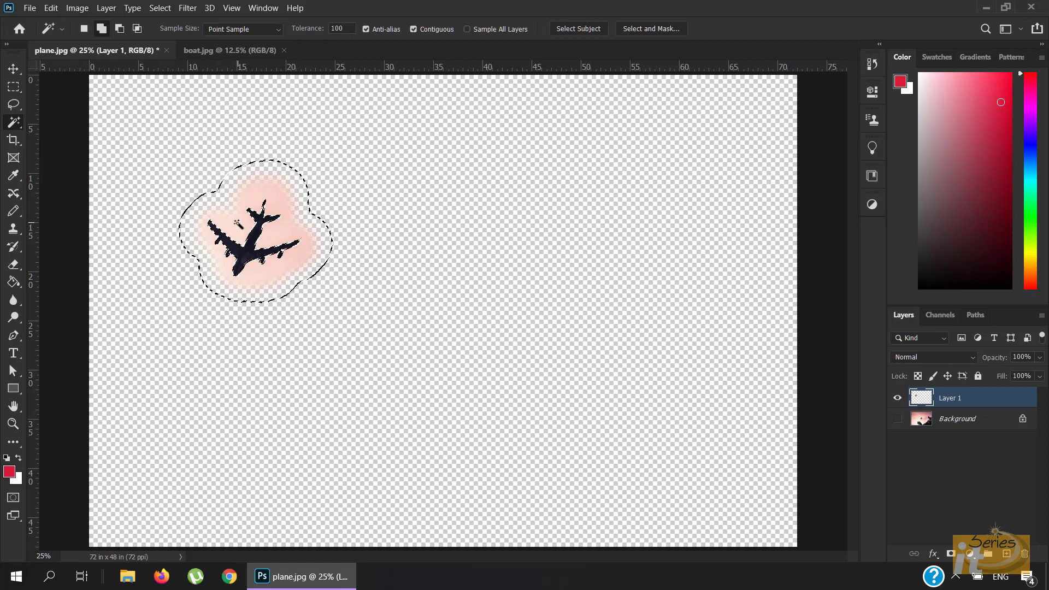
key(Delete)
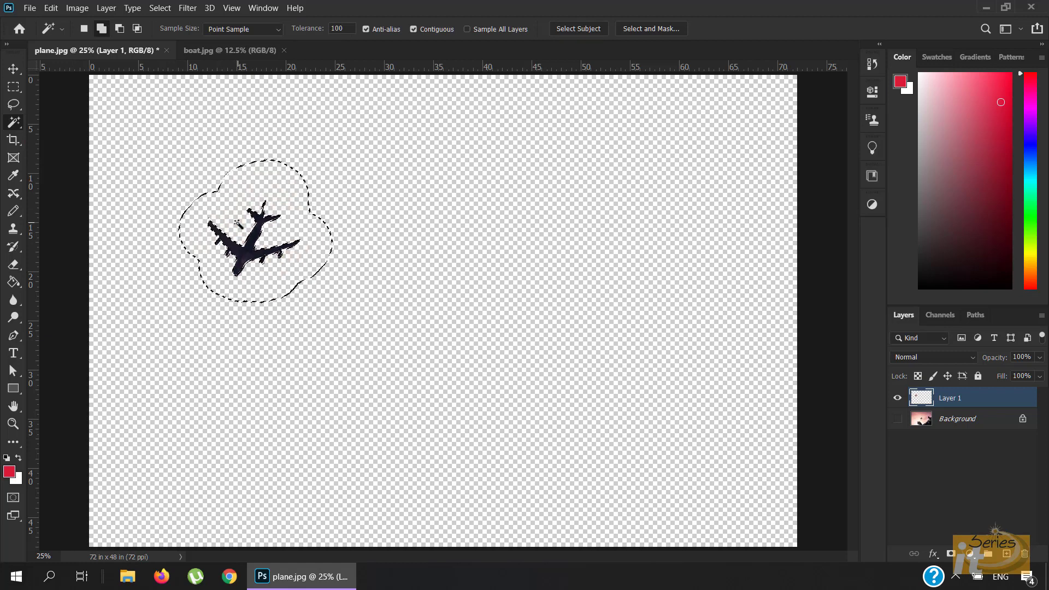
key(ctrl+d)
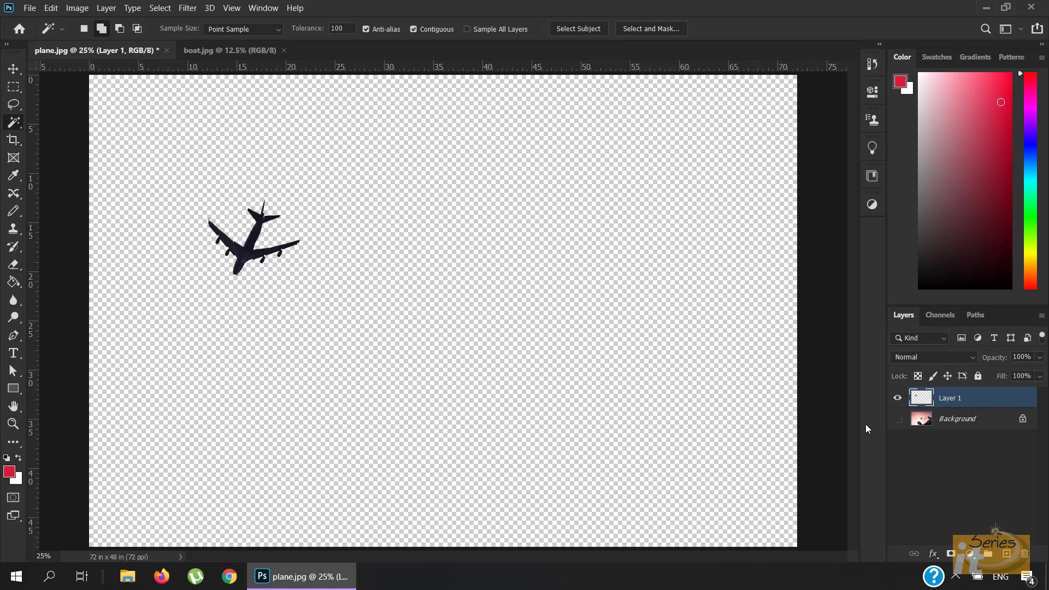
click(897, 419)
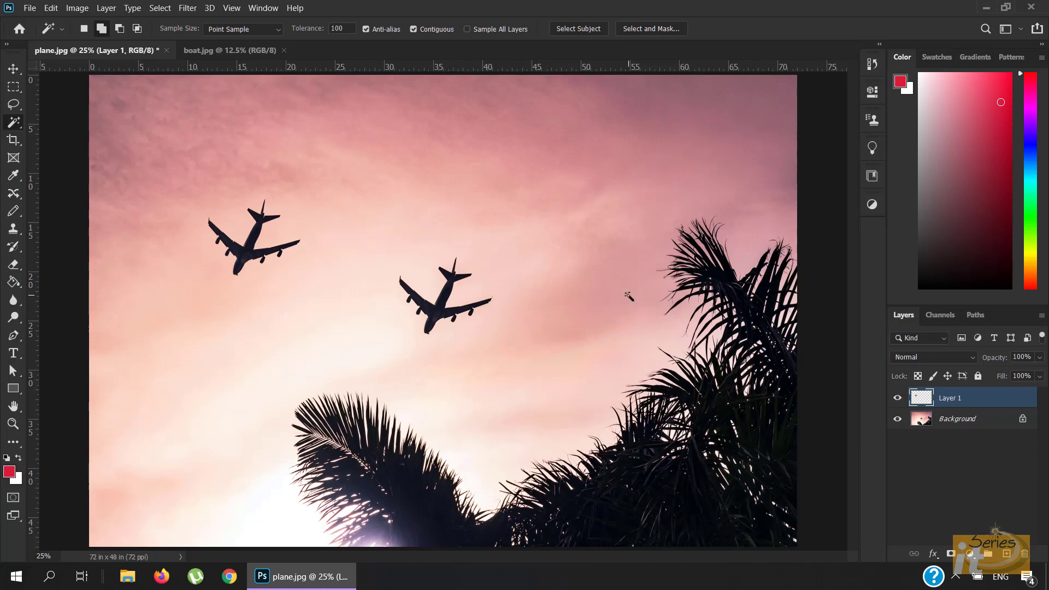
- Open the Clone Source panel and clone a third plane into the upper-right sky
click(270, 9)
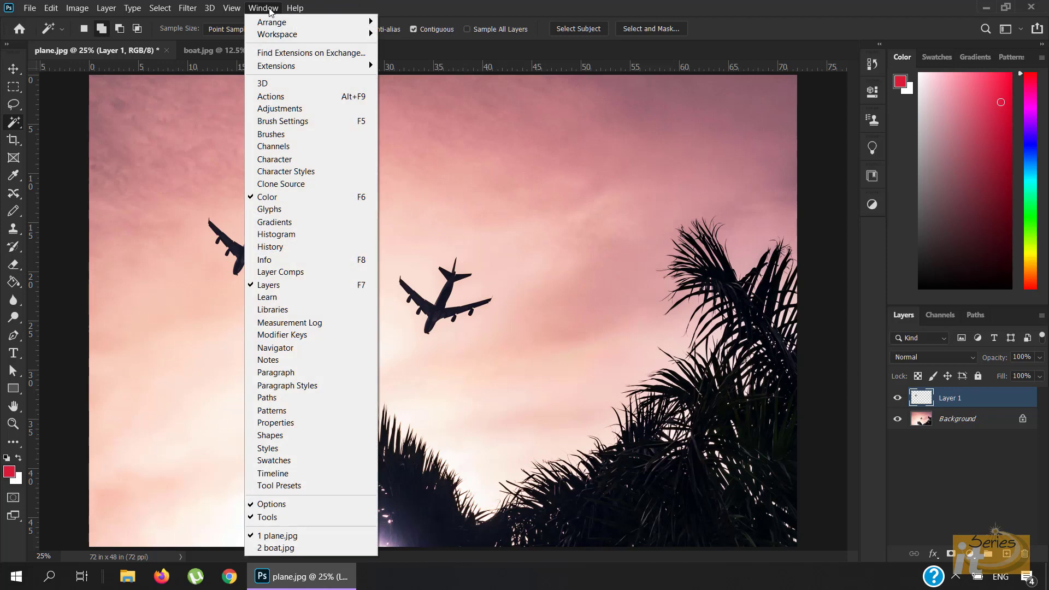
click(277, 185)
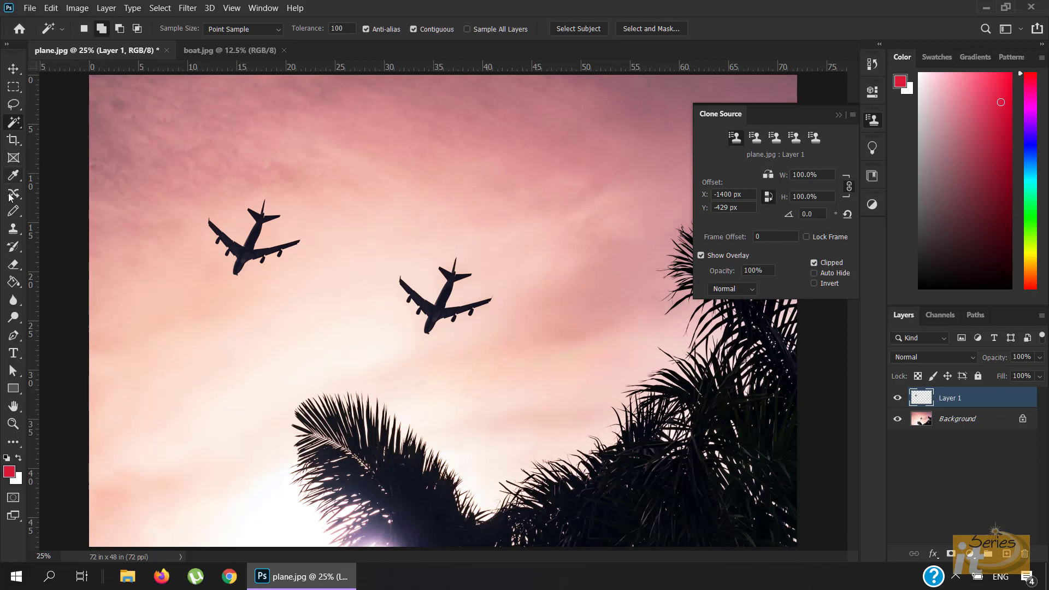
click(14, 228)
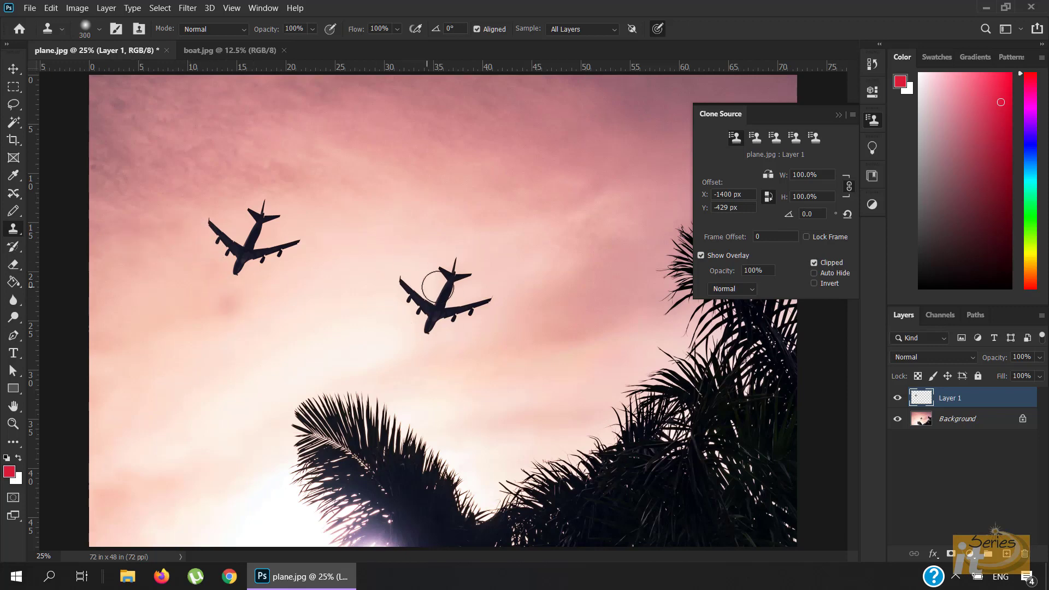
drag(441, 296, 435, 303)
key(ctrl+z)
alt+click(427, 328)
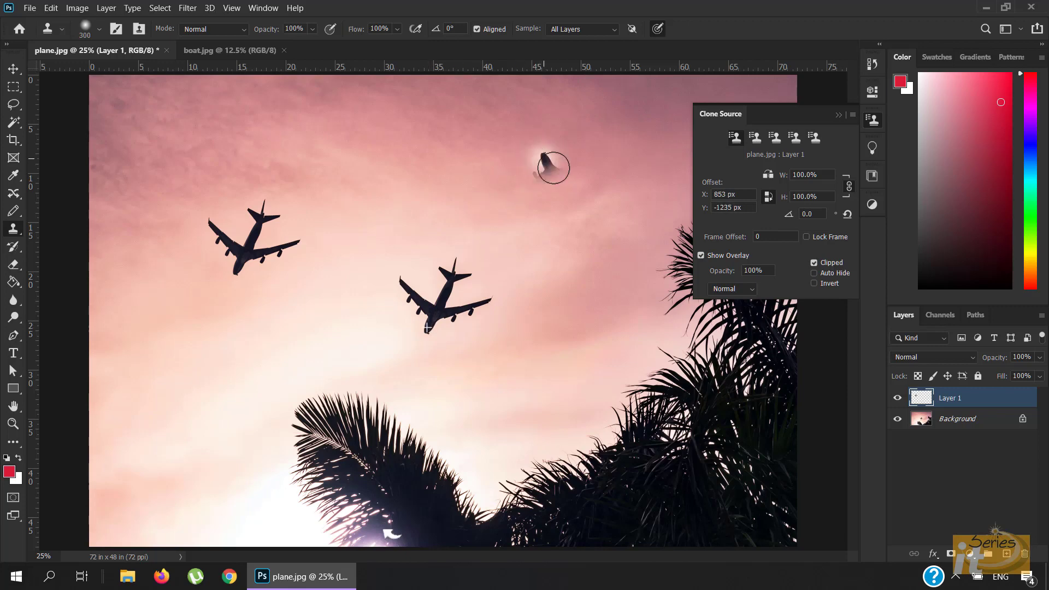
mouse_move(552, 159)
mouse_down()
mouse_move(553, 188)
mouse_move(543, 183)
mouse_move(545, 168)
mouse_move(568, 182)
mouse_move(552, 200)
mouse_move(547, 178)
mouse_move(570, 178)
mouse_move(561, 198)
mouse_move(538, 194)
mouse_move(530, 160)
mouse_move(557, 152)
mouse_move(591, 178)
mouse_move(587, 206)
mouse_move(517, 199)
mouse_move(531, 179)
mouse_move(538, 205)
mouse_move(590, 209)
mouse_move(591, 195)
mouse_move(573, 212)
mouse_move(545, 190)
mouse_move(539, 156)
mouse_move(596, 133)
mouse_move(593, 172)
mouse_move(587, 148)
mouse_move(588, 161)
mouse_move(502, 164)
mouse_up()
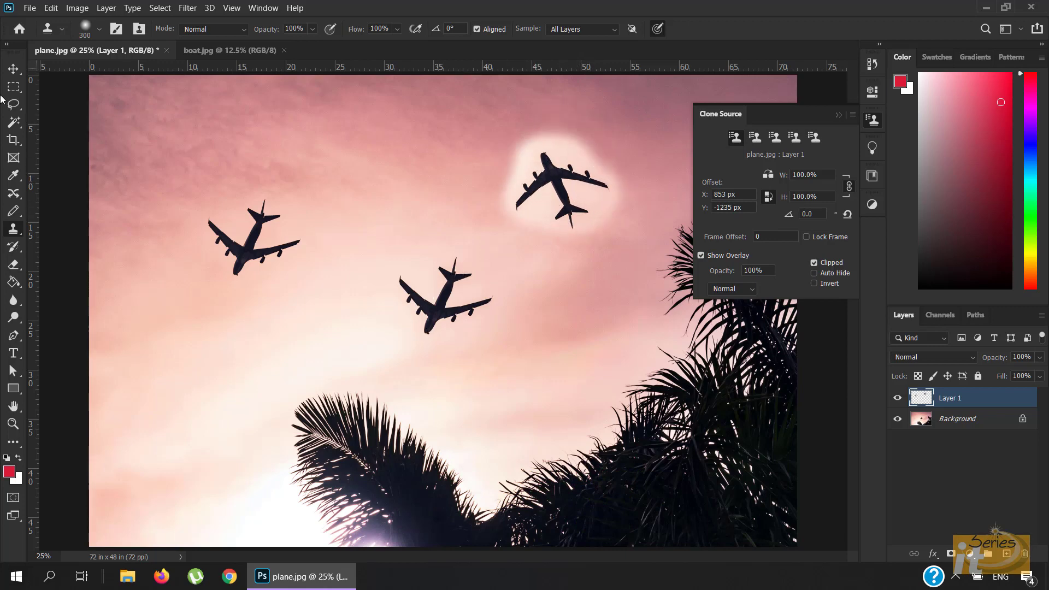
- Hide the background and delete the pink halo around the third plane with the Magic Wand, then show the background
click(15, 125)
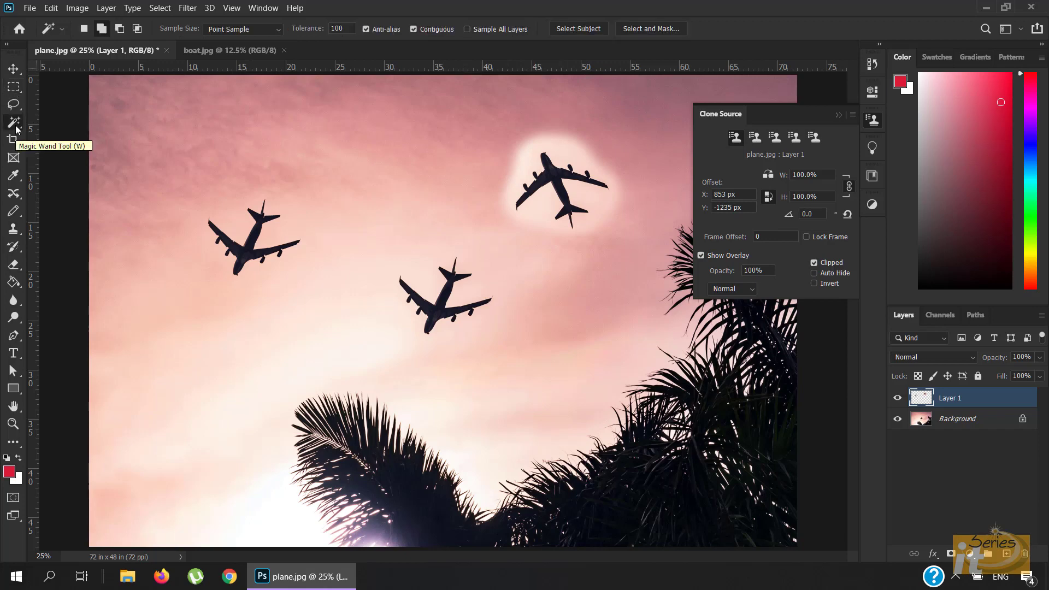
click(897, 418)
click(596, 207)
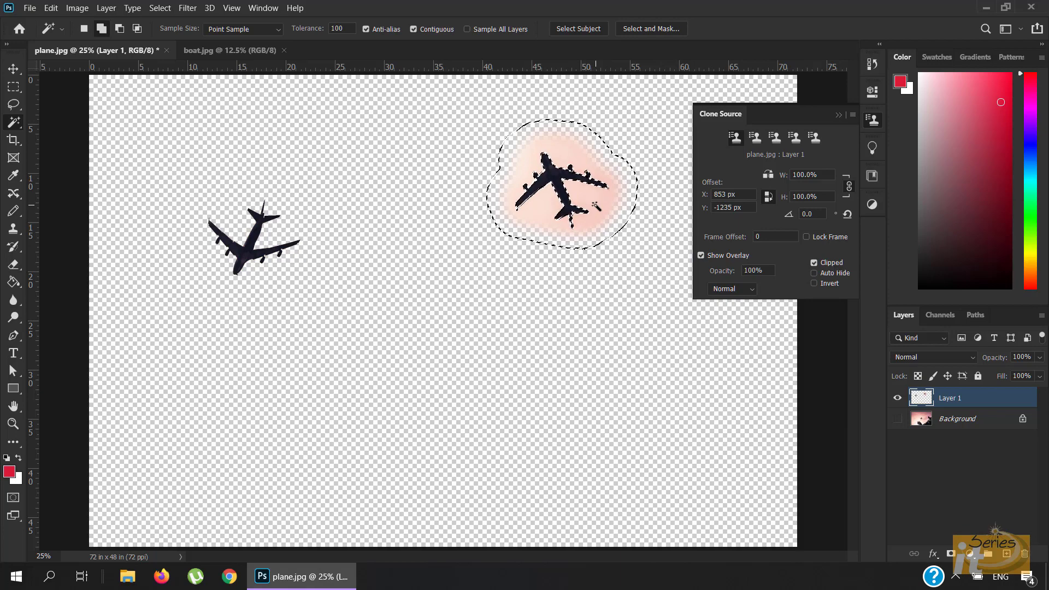
key(Delete)
key(ctrl+d)
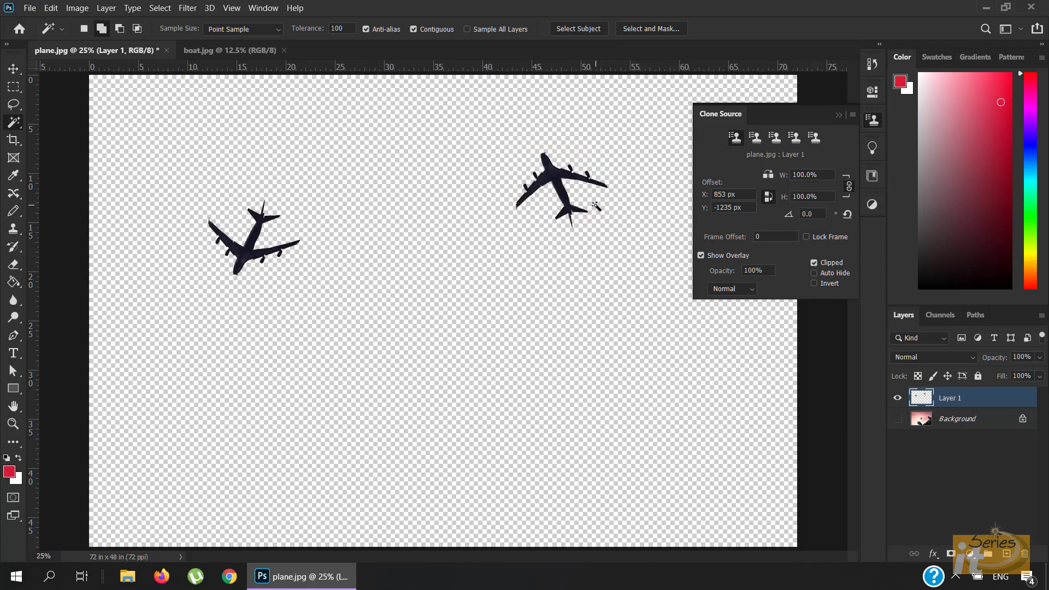
click(898, 419)
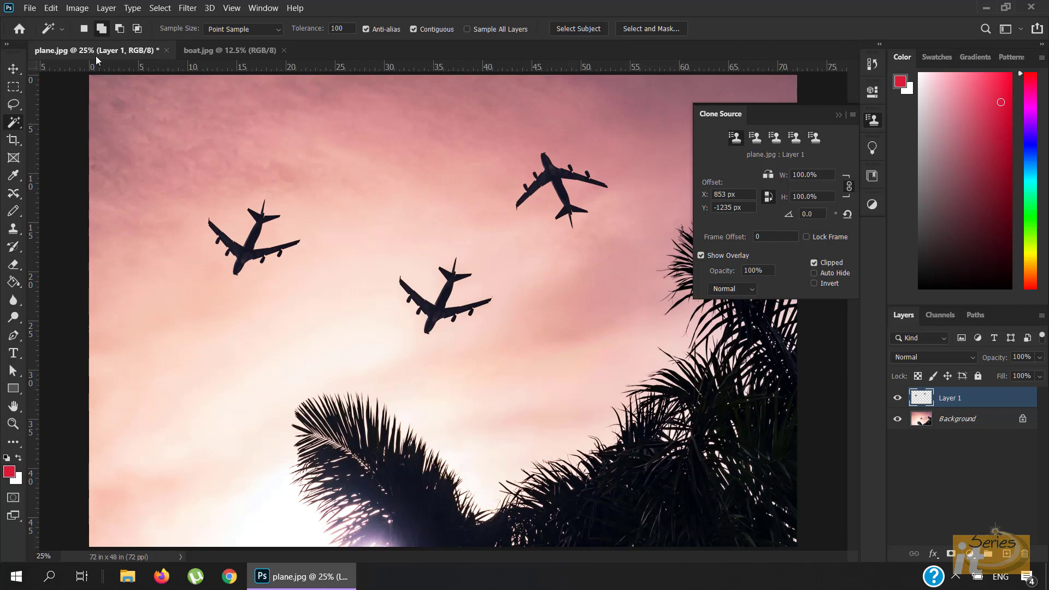
- Switch to the boat.jpg document, choose the Clone Stamp and add a new empty layer
click(11, 74)
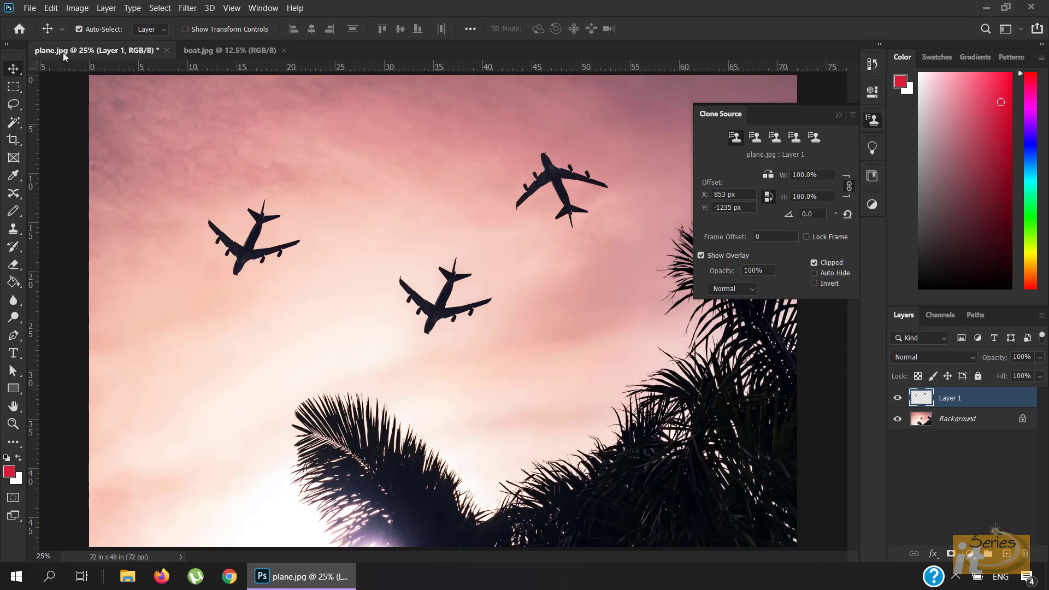
click(232, 54)
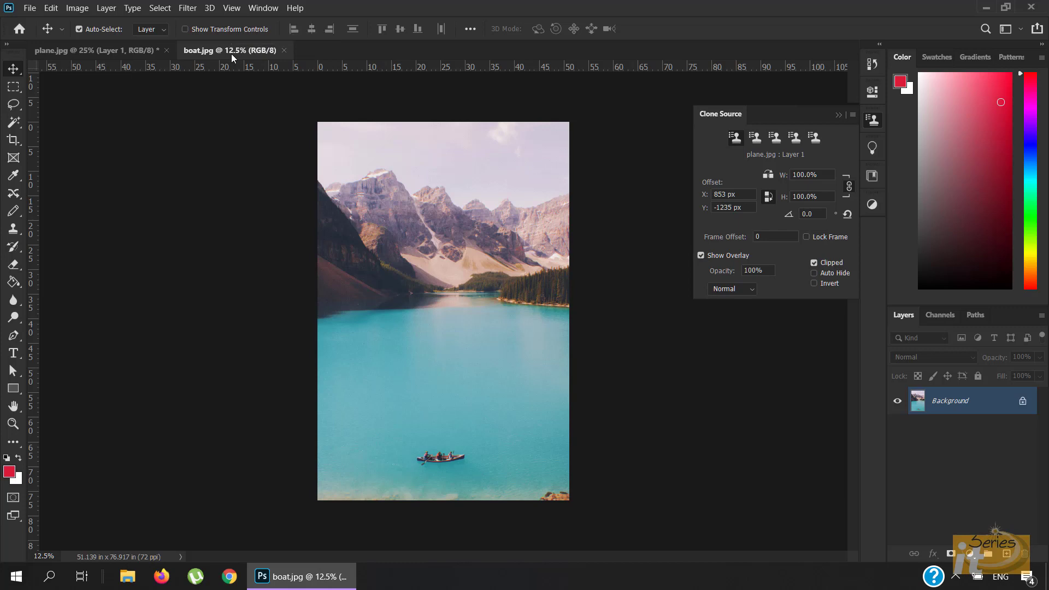
key(s)
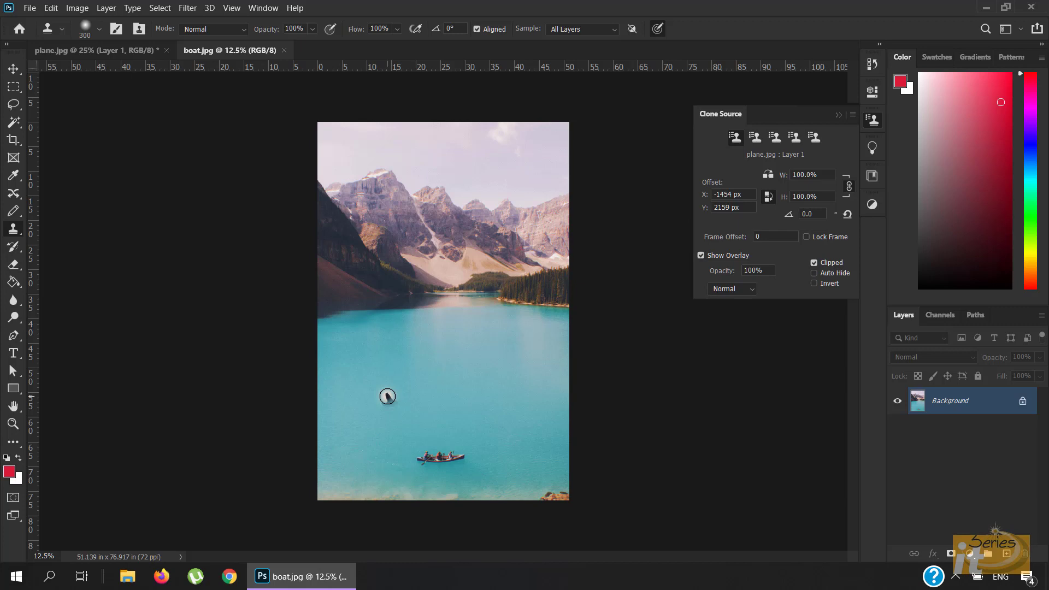
click(1007, 556)
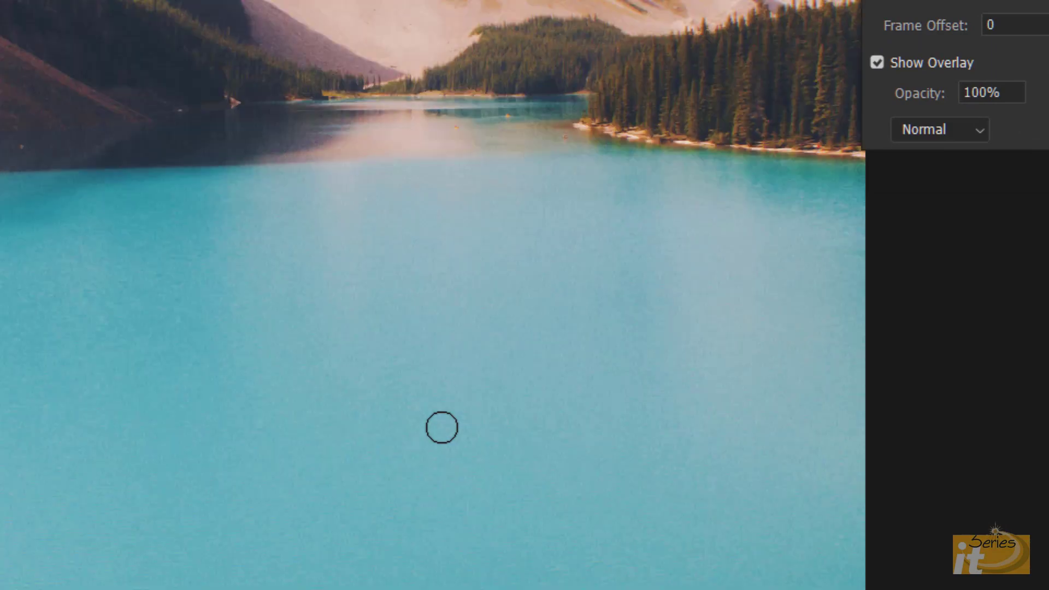
scroll(441, 427, down, 5)
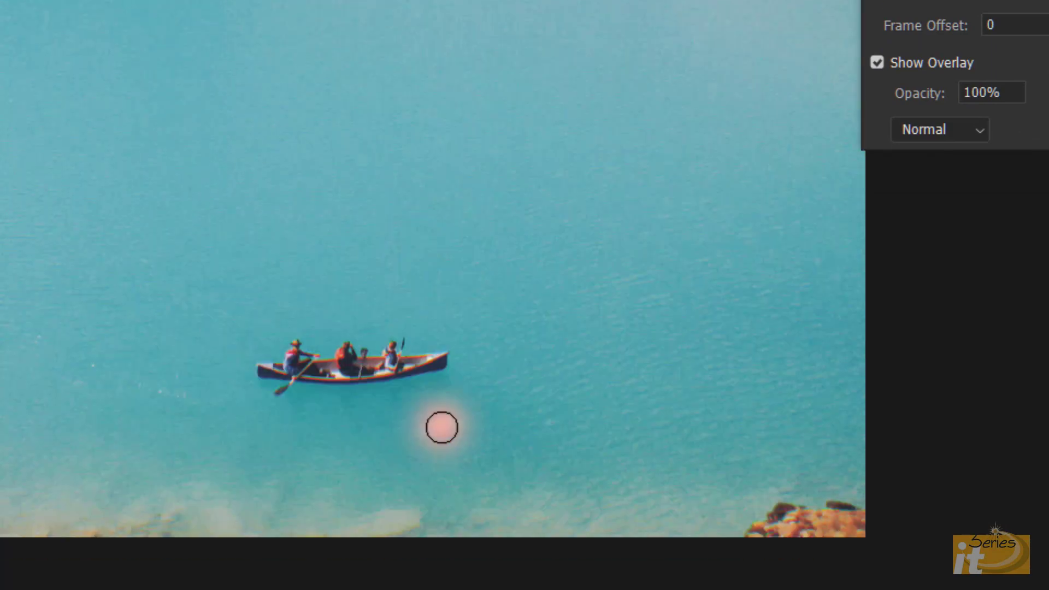